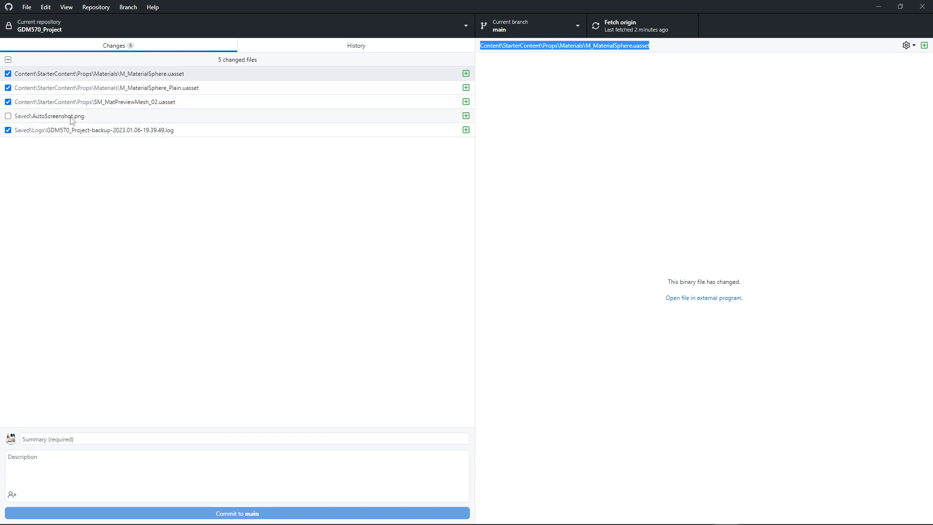
Discard the changes to Saved\AutoScreenshot.png
right_click(162, 118)
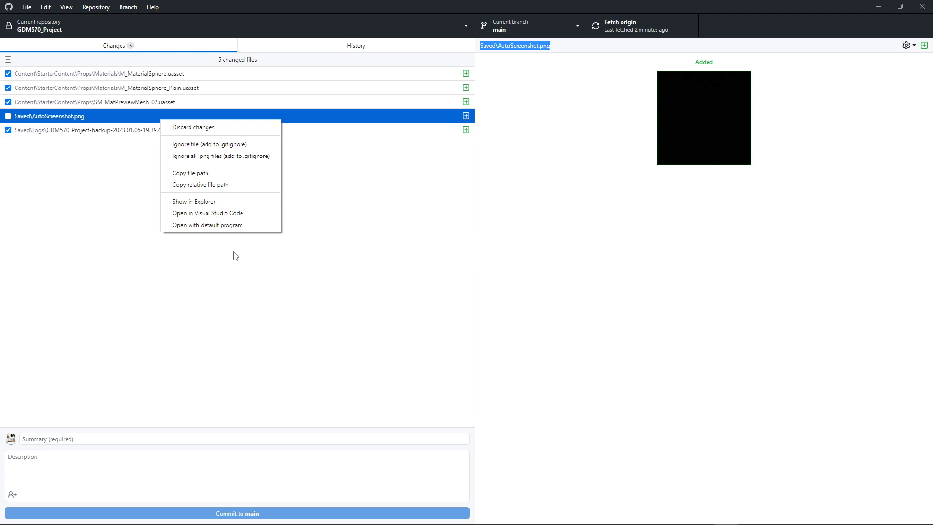
click(190, 128)
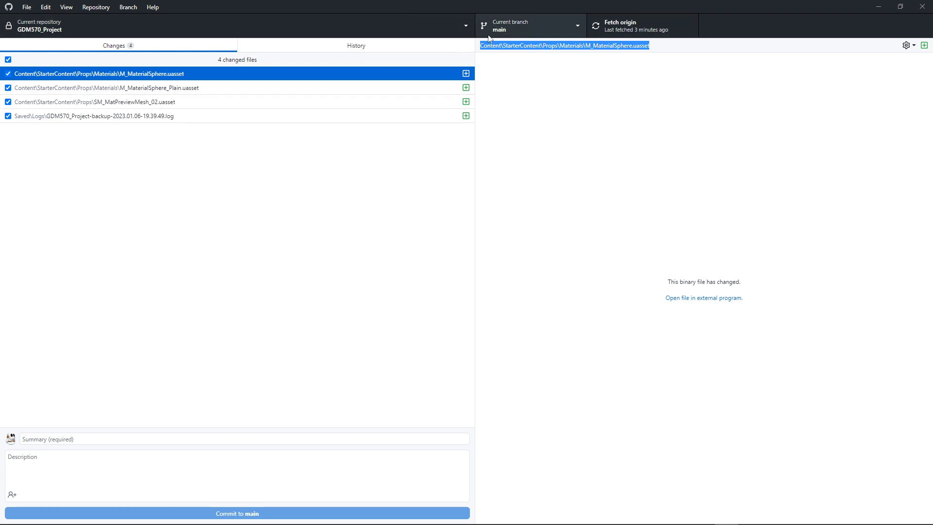
Create a branch named ew/StarterPackAssets based on main and bring the uncommitted changes over to it
click(581, 26)
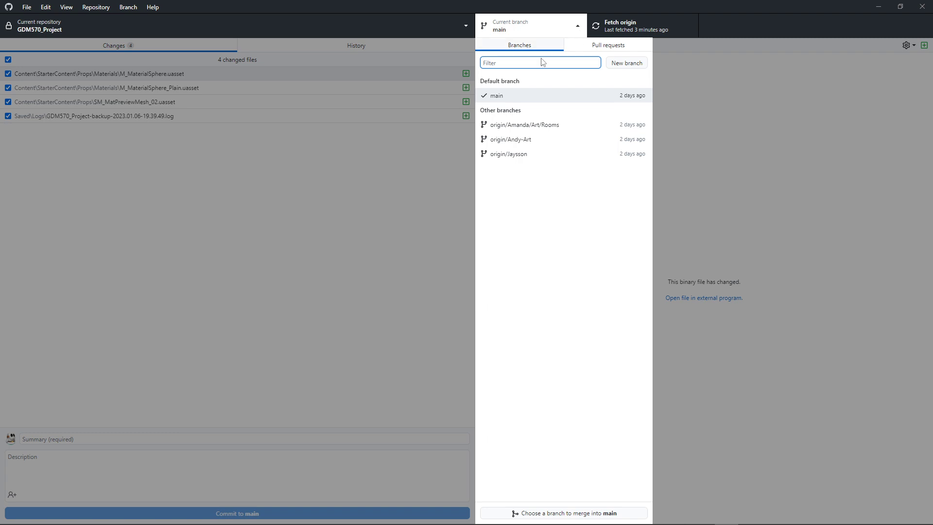
click(625, 64)
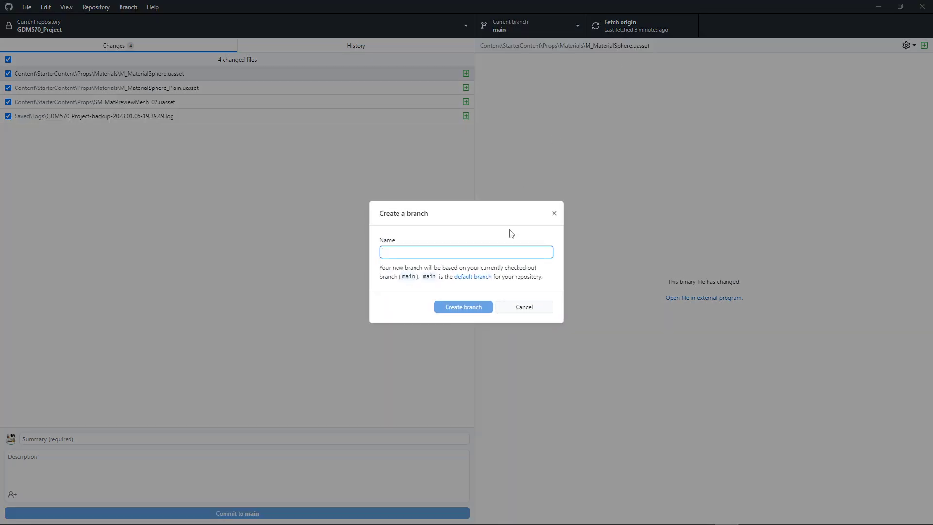
text(ew/)
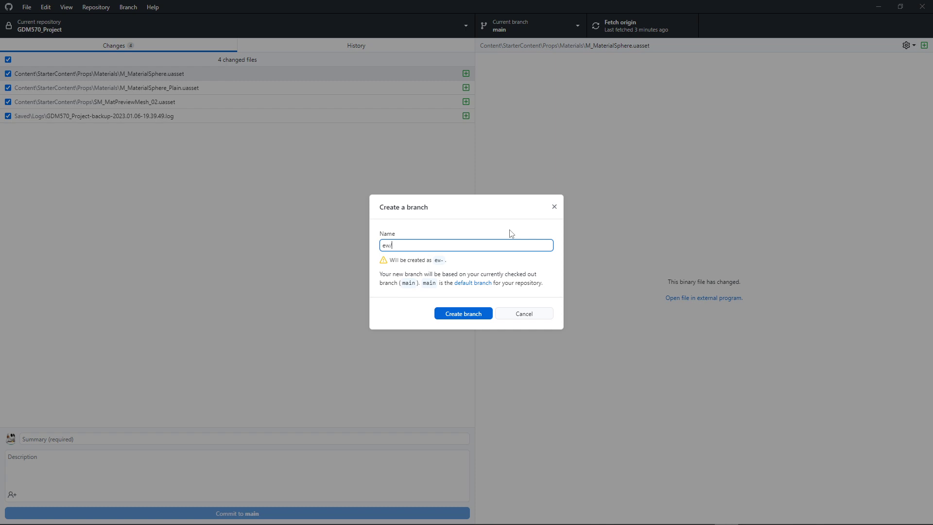
text(start)
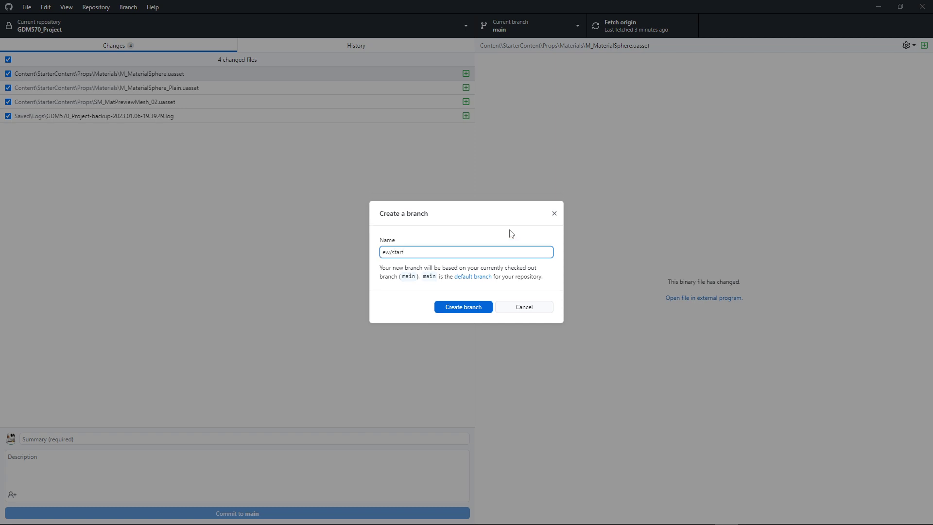
text(erpa)
key(BackSpace)
key(BackSpace)
key(BackSpace)
key(BackSpace)
key(BackSpace)
text(StarterPackAssets)
click(464, 310)
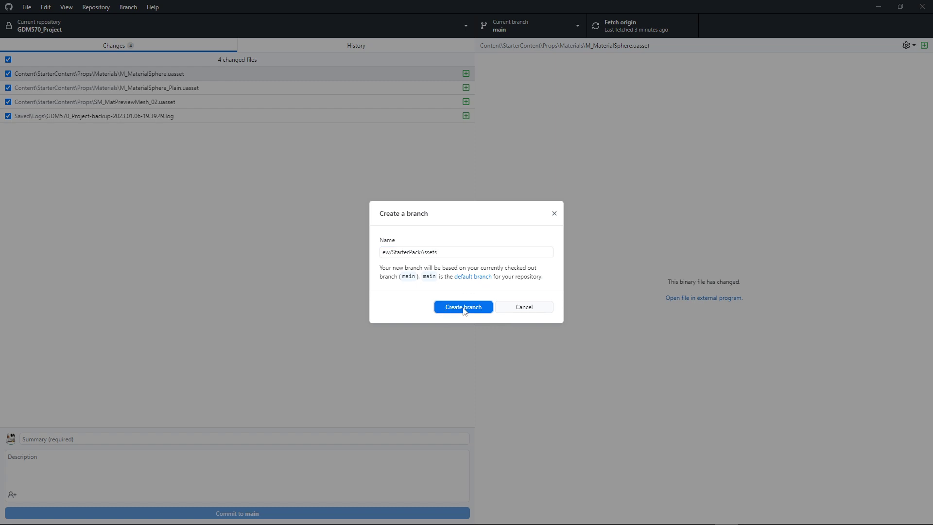
click(464, 309)
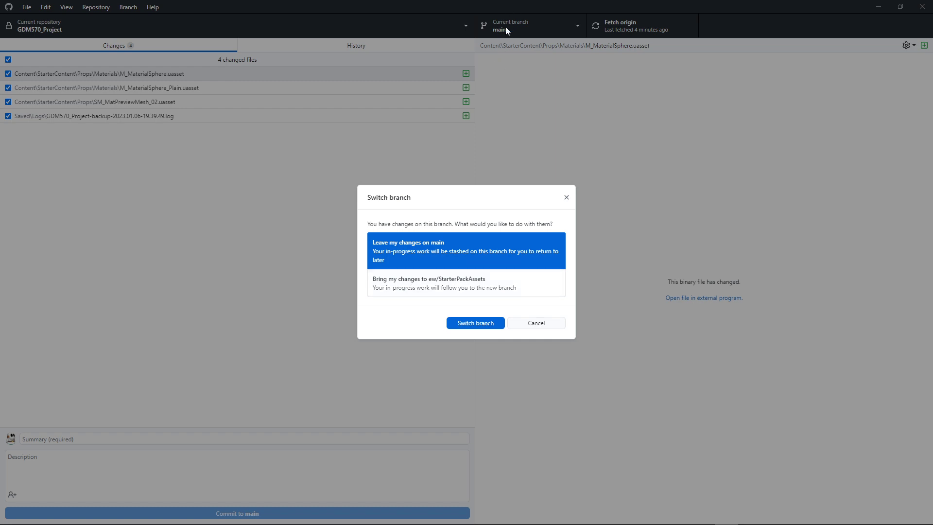
click(422, 283)
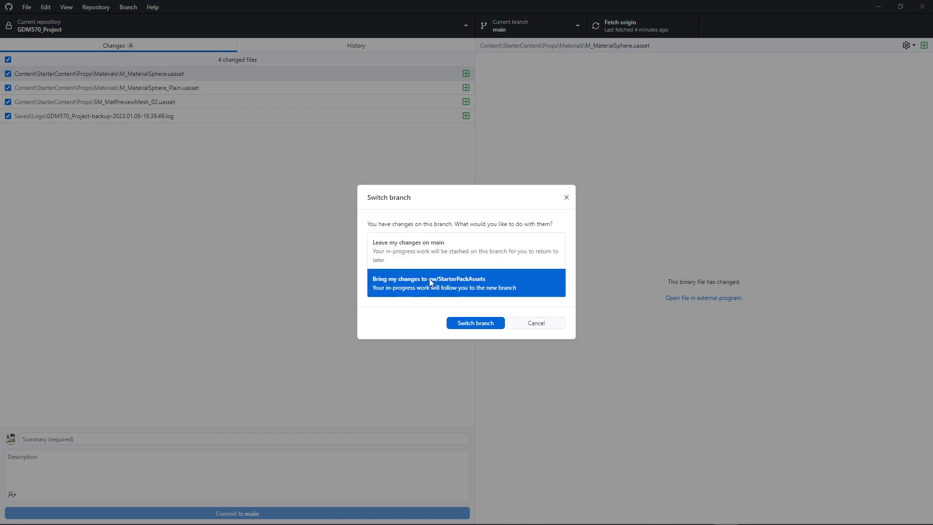
click(480, 324)
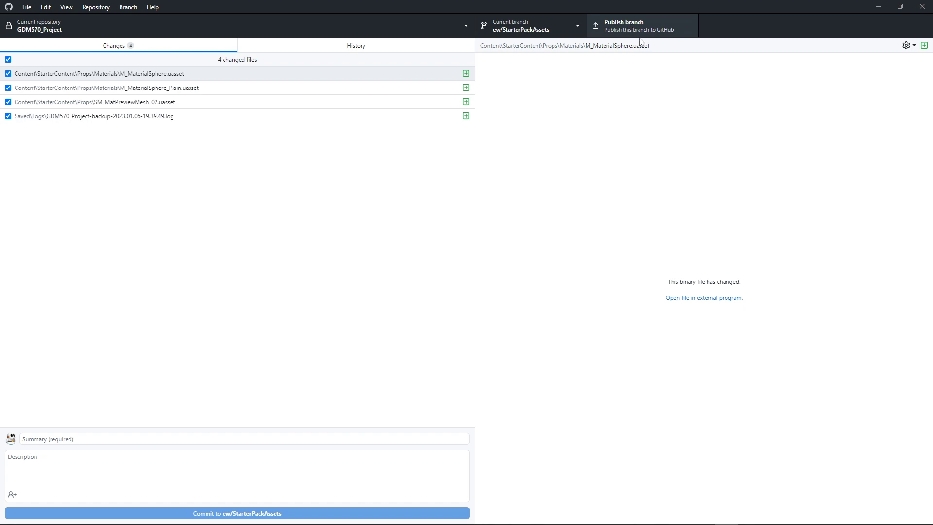
Enter "Added Starter Content assets" as the commit summary
click(234, 439)
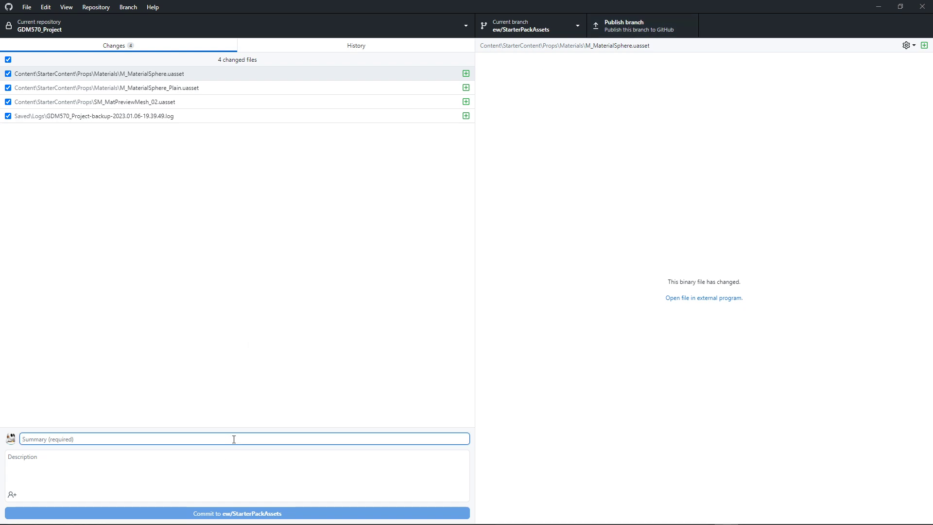
text(S)
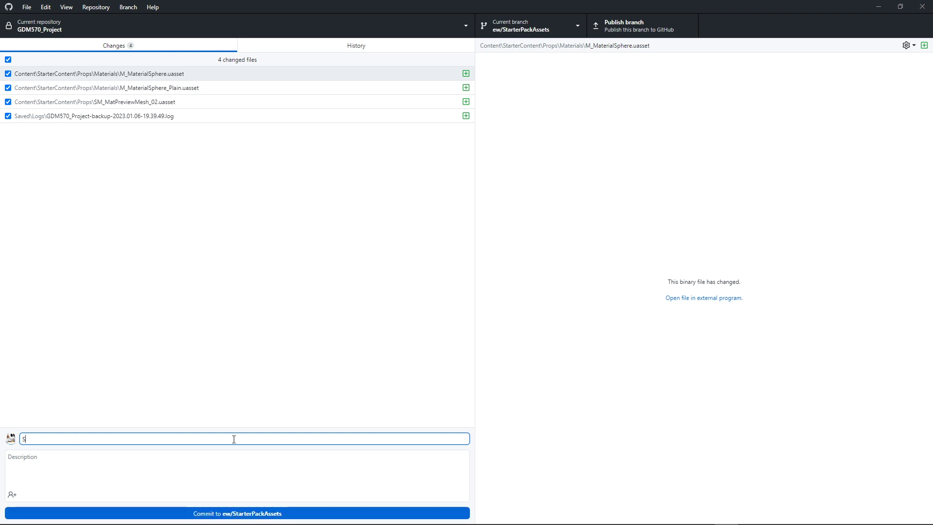
text(tarter C)
key(BackSpace)
key(BackSpace)
key(BackSpace)
key(BackSpace)
key(BackSpace)
key(BackSpace)
key(BackSpace)
key(BackSpace)
key(BackSpace)
text(Added)
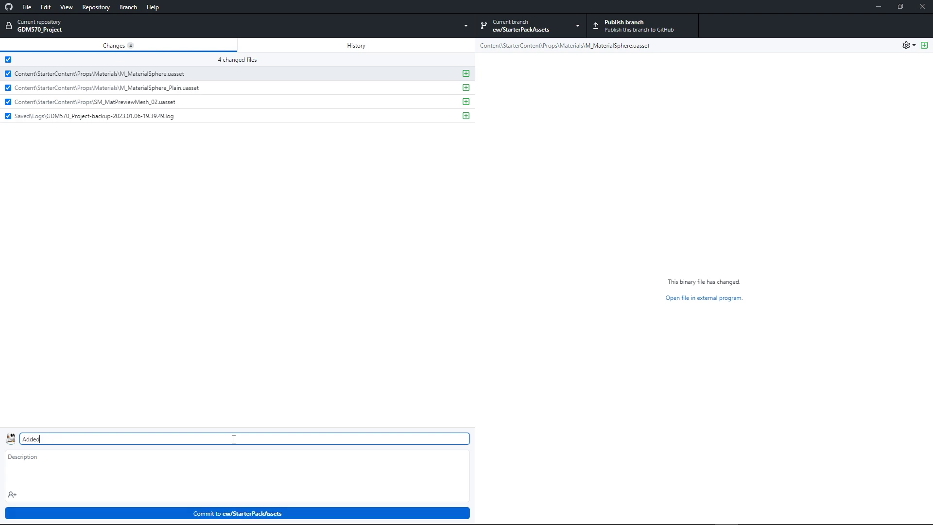
text( Starter Content )
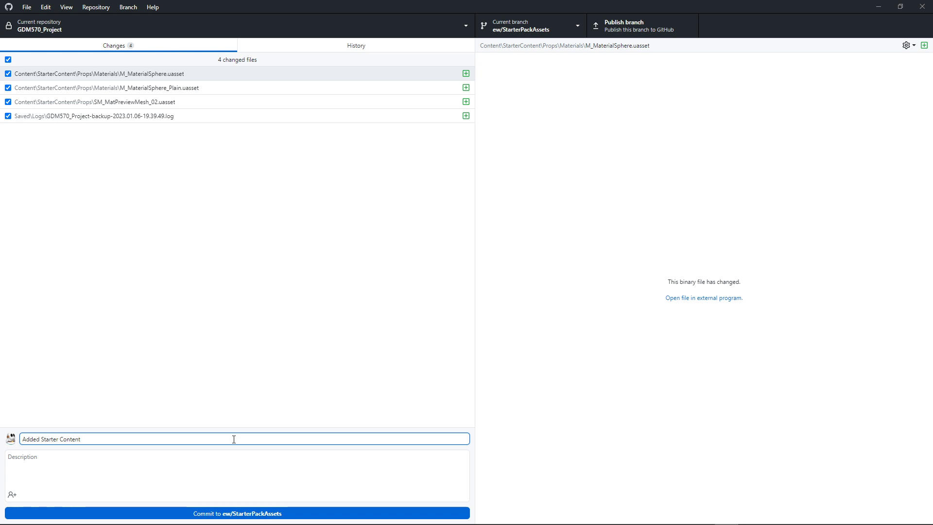
text(assets)
Describe the commit as "Added assets from the starter content available on Unreal." and commit it to ew/StarterPackAssets
key(Tab)
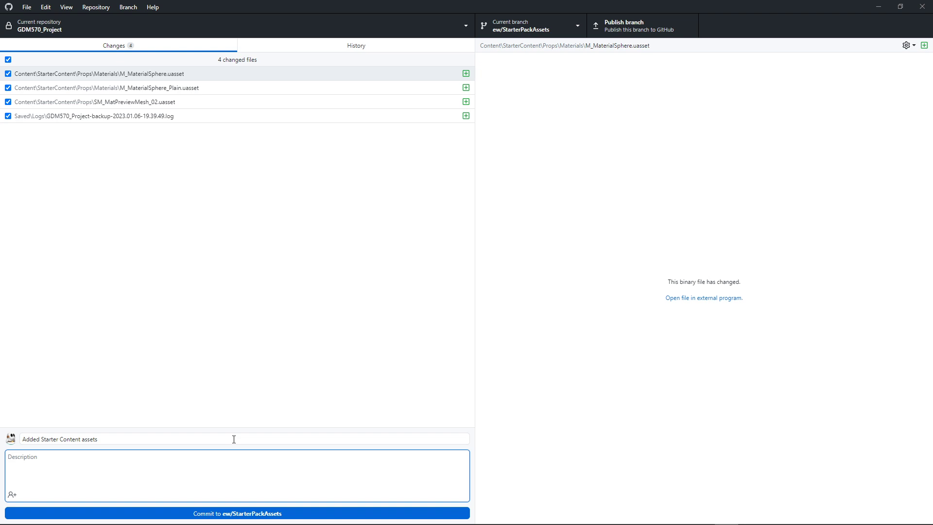
text(Added assets from the starter content available on U)
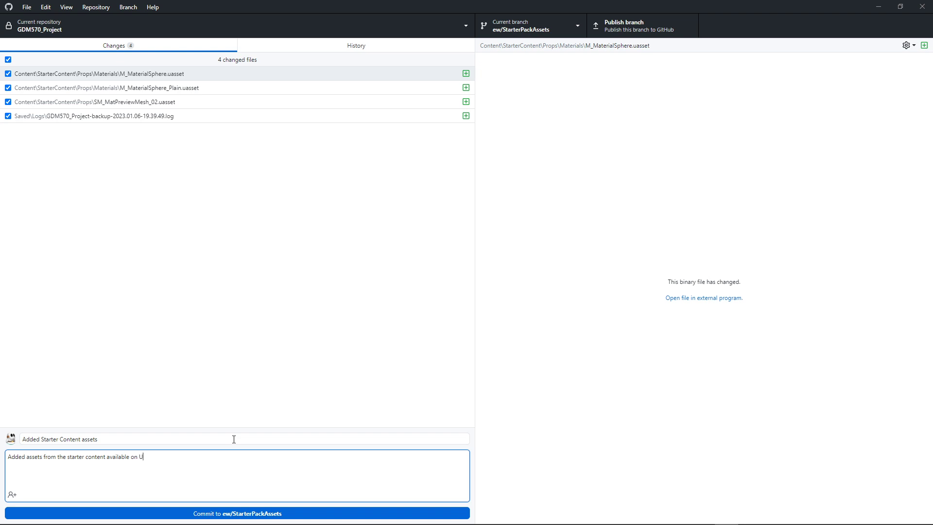
text(nreal.)
click(282, 513)
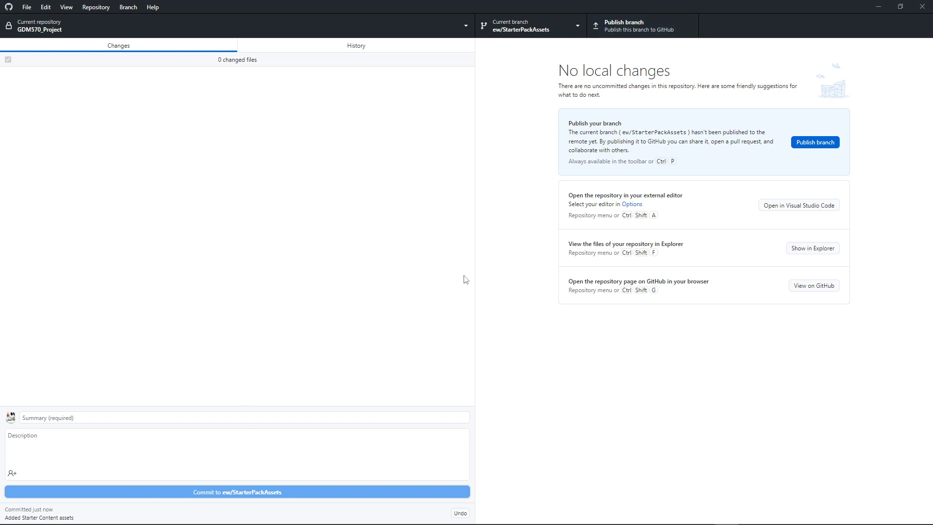
Publish the ew/StarterPackAssets branch to GitHub and start a pull request from it in the browser
click(613, 25)
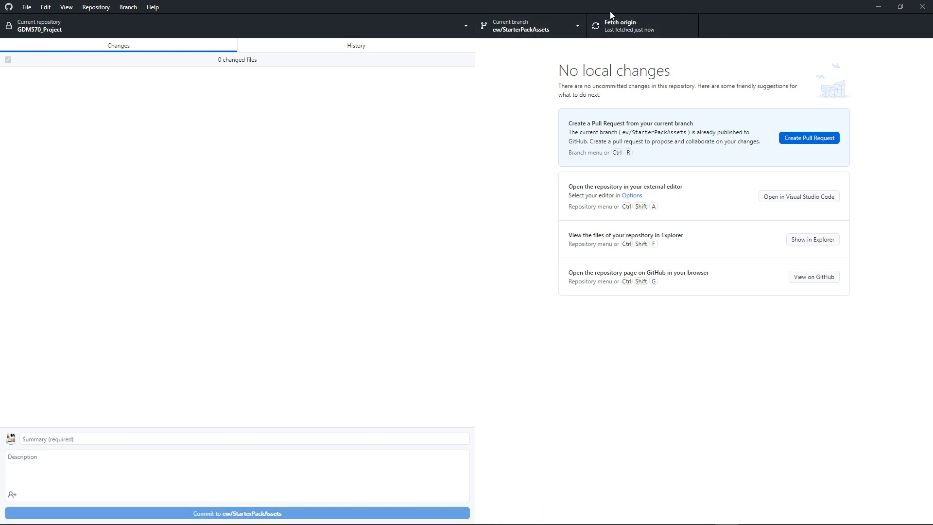
click(570, 29)
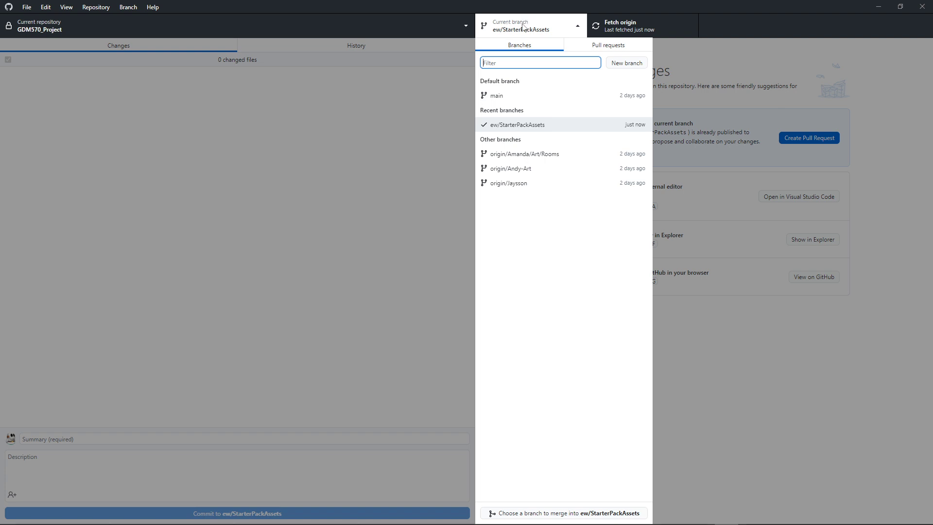
click(585, 48)
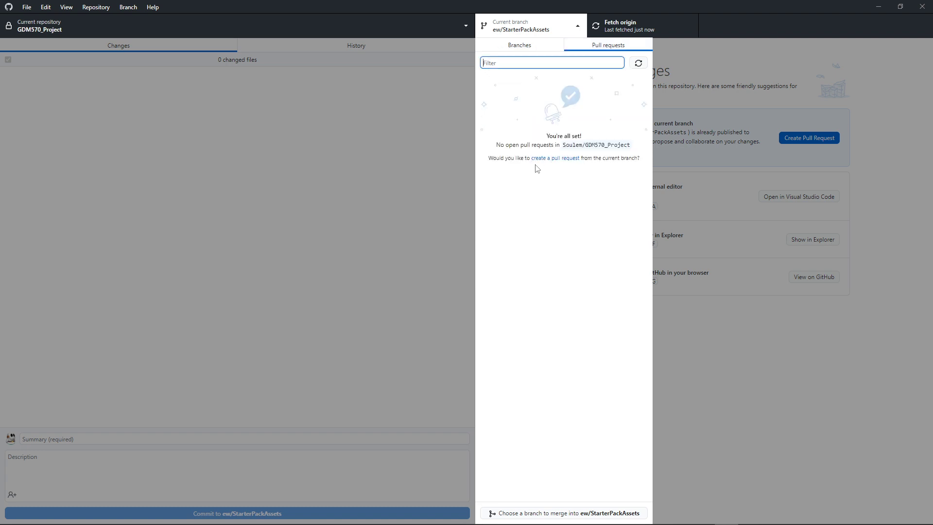
click(553, 159)
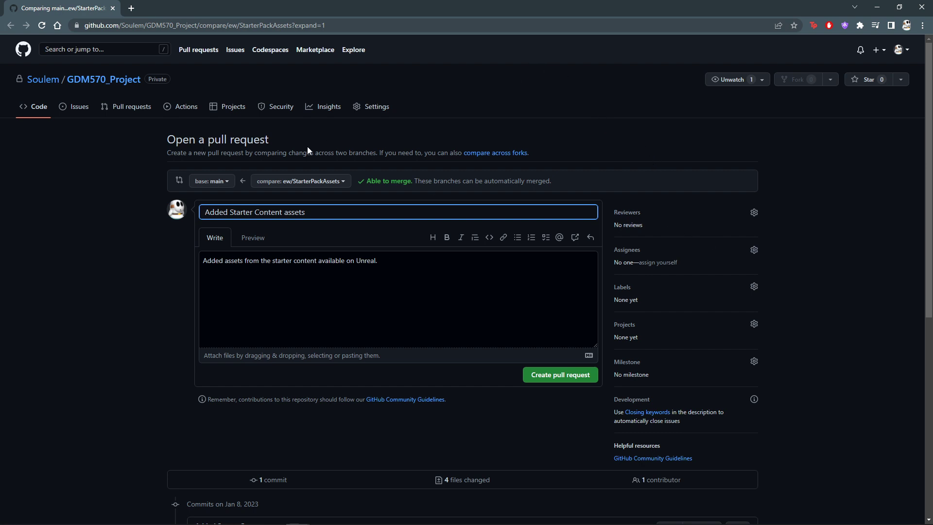
Check the pull request's title, description and merge status, and create the pull request from ew/StarterPackAssets into main
drag(308, 212, 197, 212)
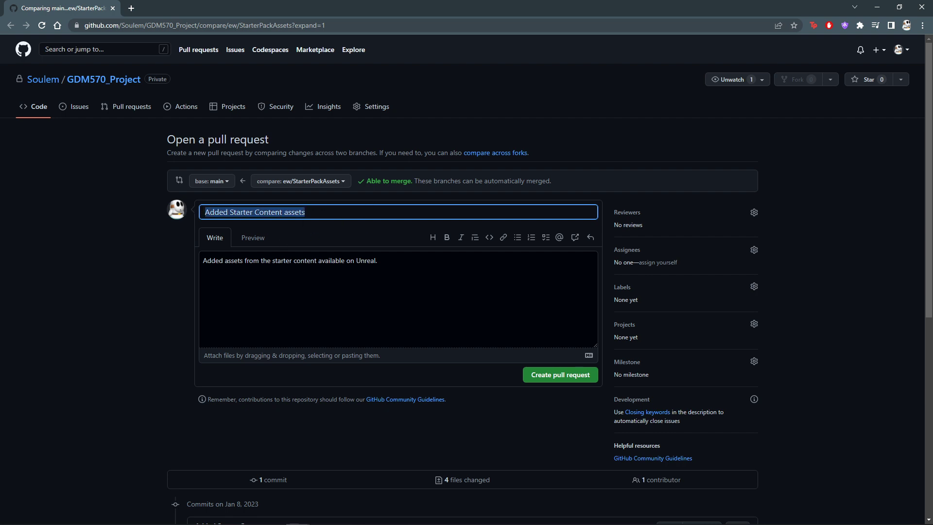
drag(379, 261, 182, 260)
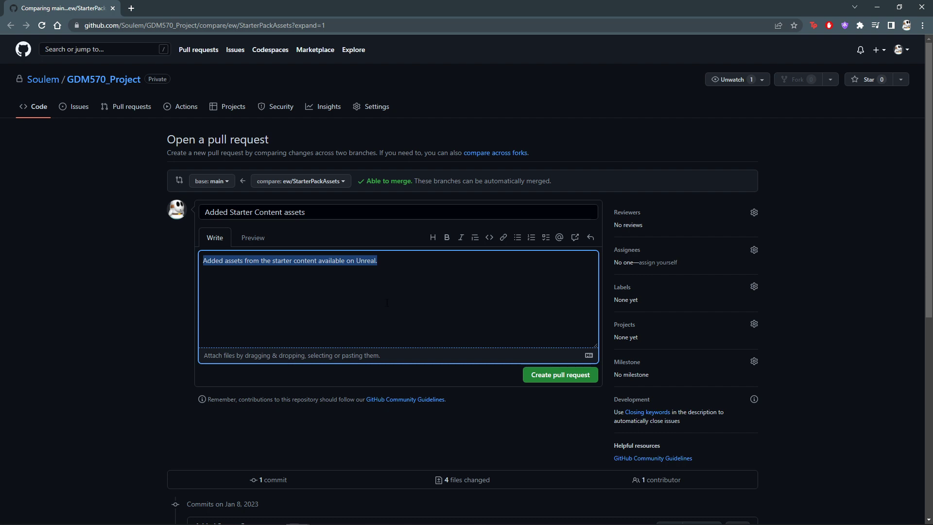
click(402, 289)
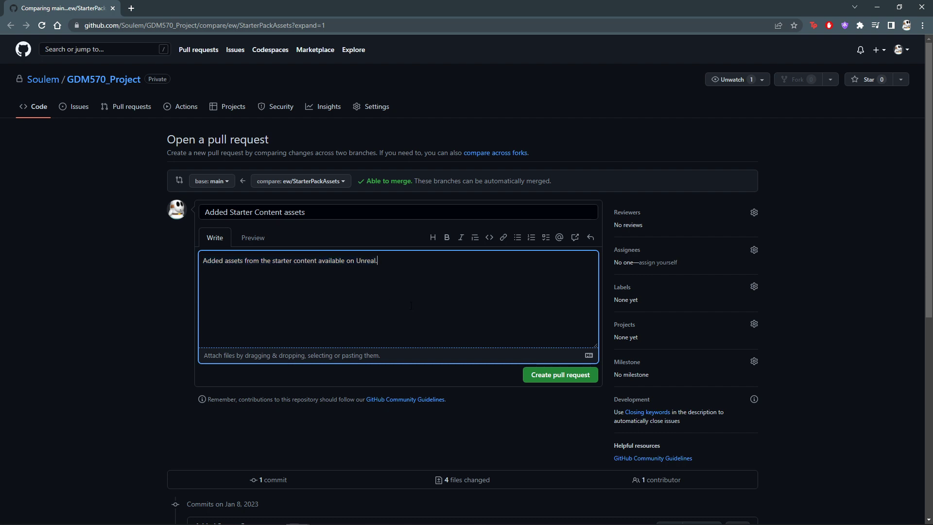
click(394, 212)
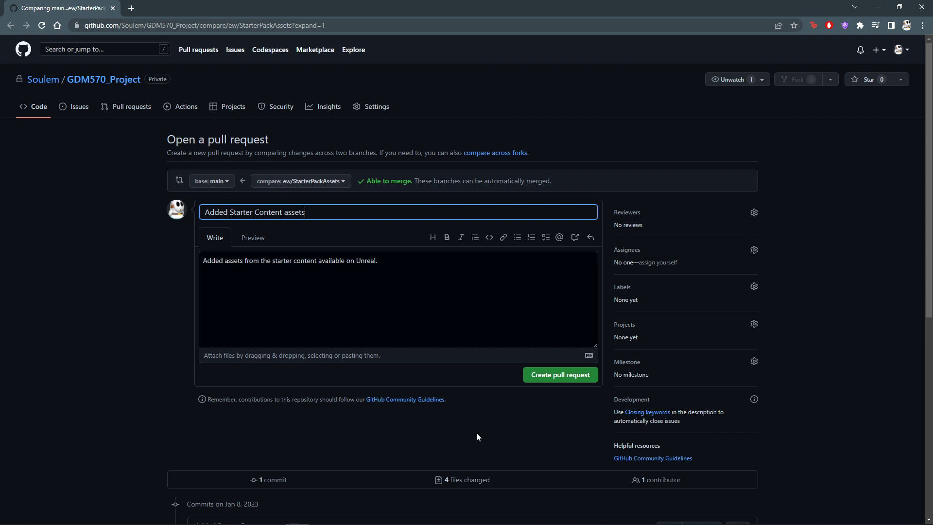
scroll(501, 413, down, 4)
scroll(502, 413, up, 4)
drag(367, 181, 414, 181)
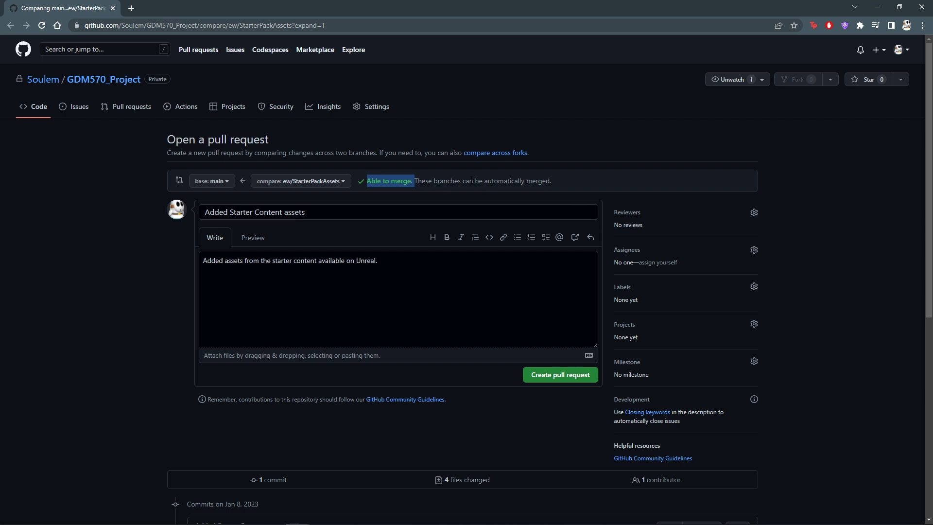
click(558, 375)
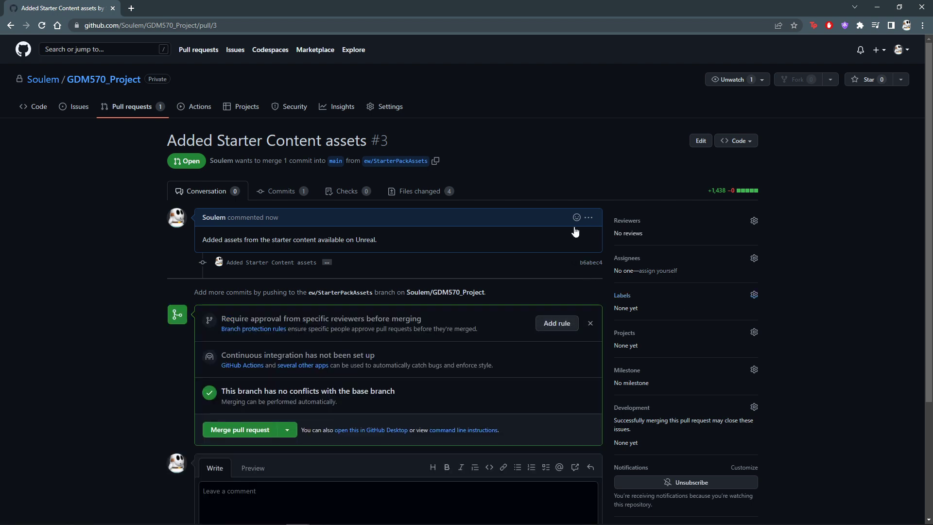
Merge the "Added Starter Content assets" pull request into main and confirm the merge
scroll(243, 414, down, 2)
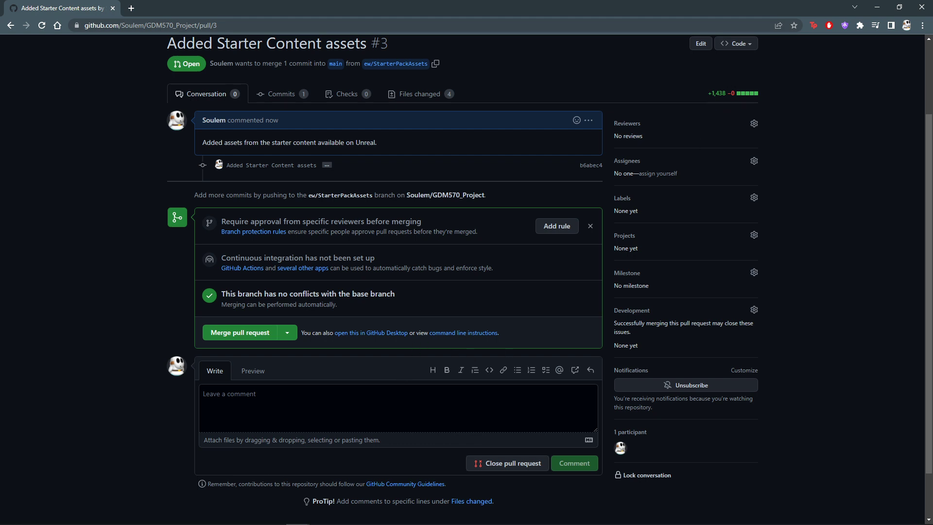
click(252, 417)
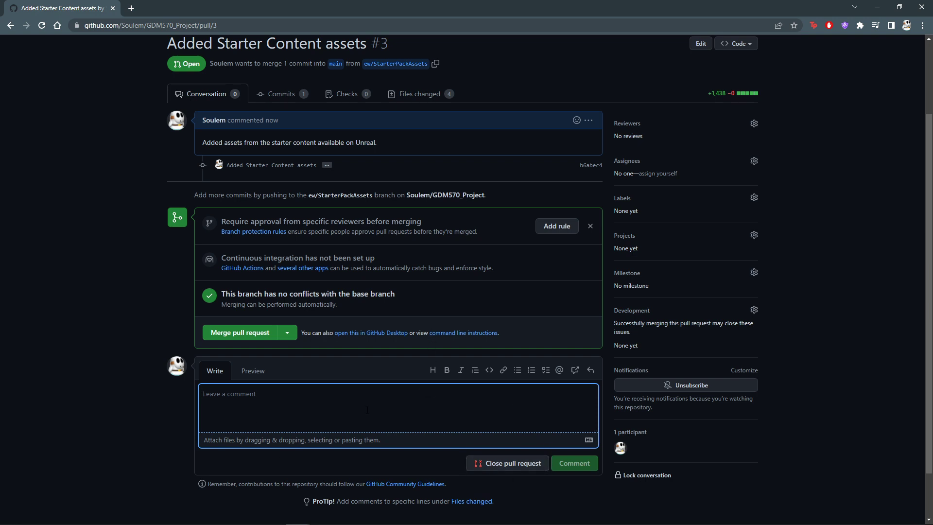
click(235, 330)
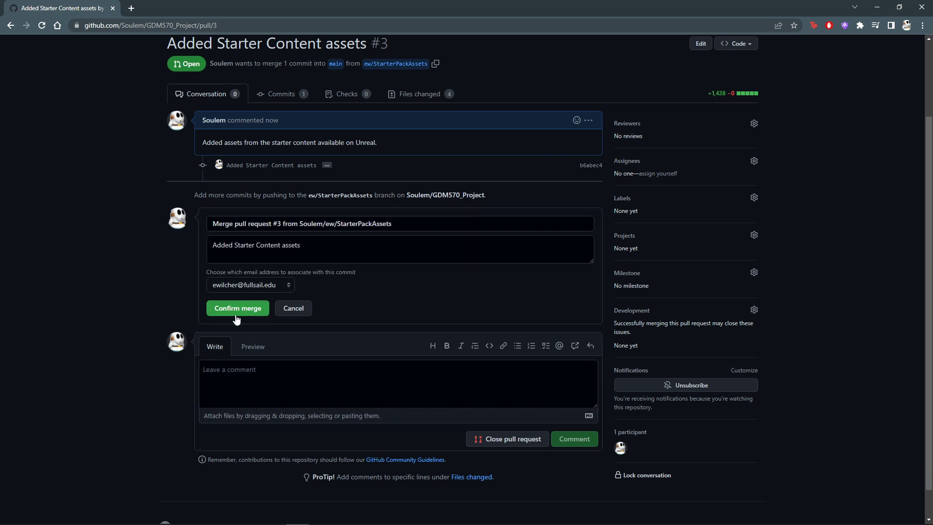
click(237, 311)
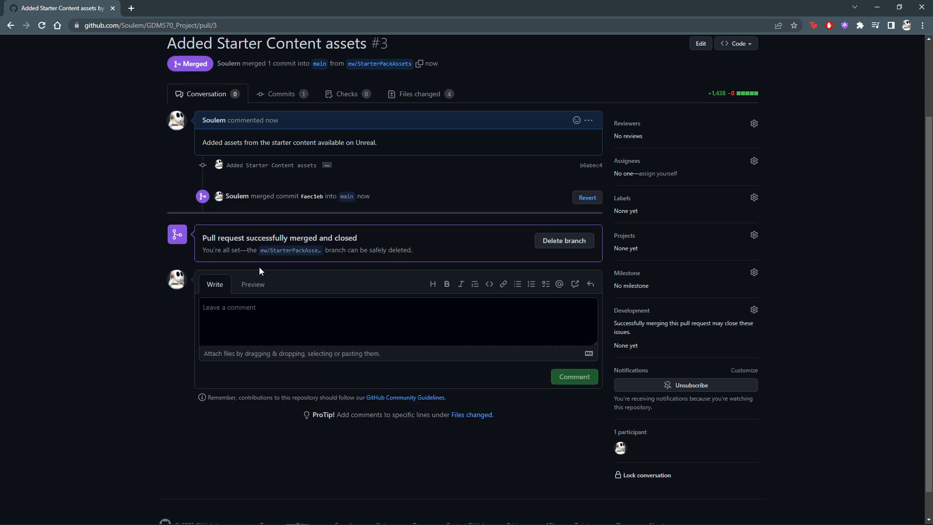
Switch back to GitHub Desktop, make main the current branch and fetch the latest commits from origin
click(869, 7)
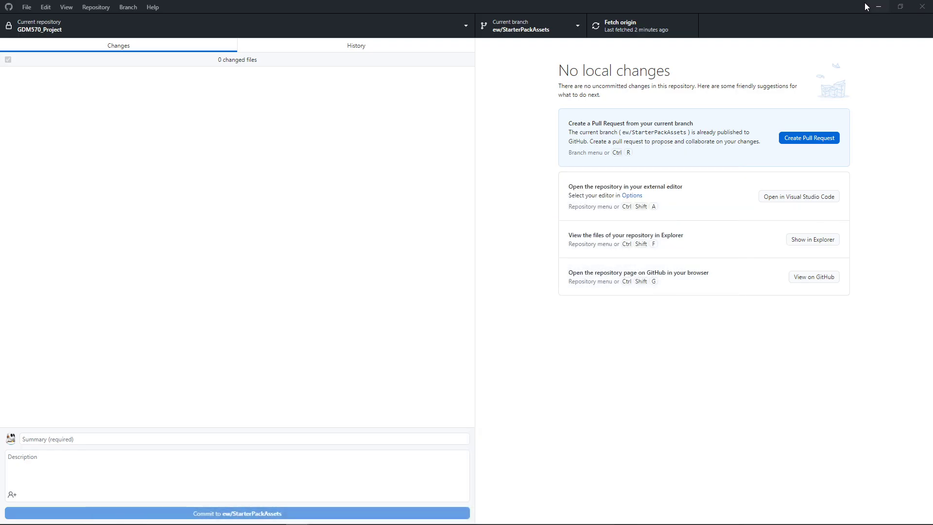
click(578, 25)
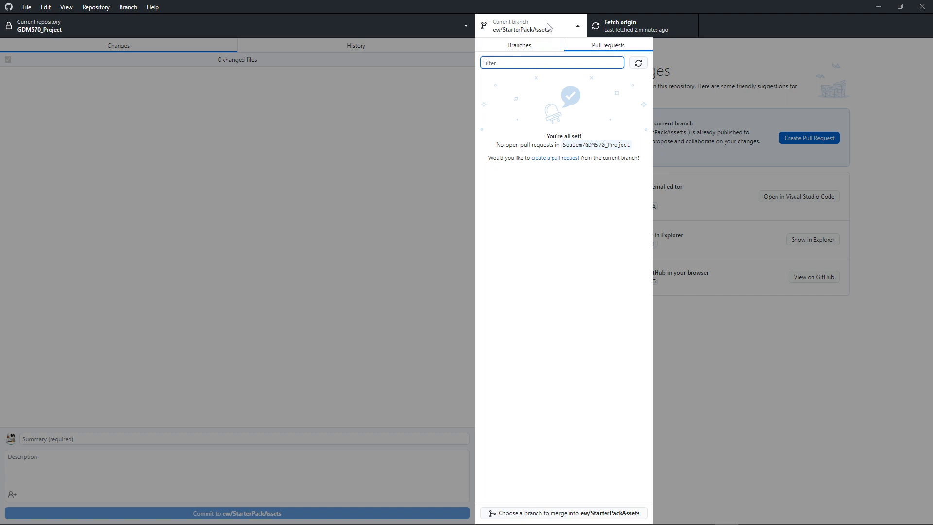
click(548, 27)
click(541, 29)
click(529, 49)
click(494, 94)
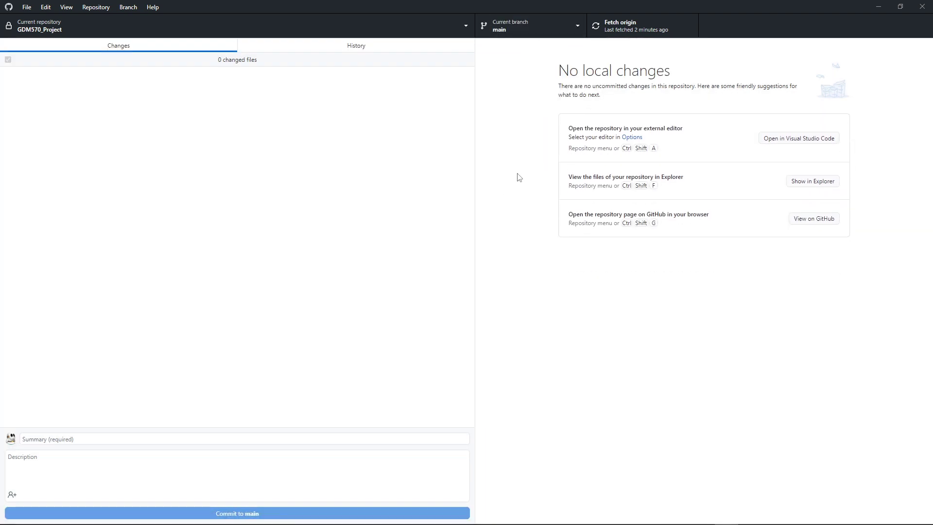
click(651, 22)
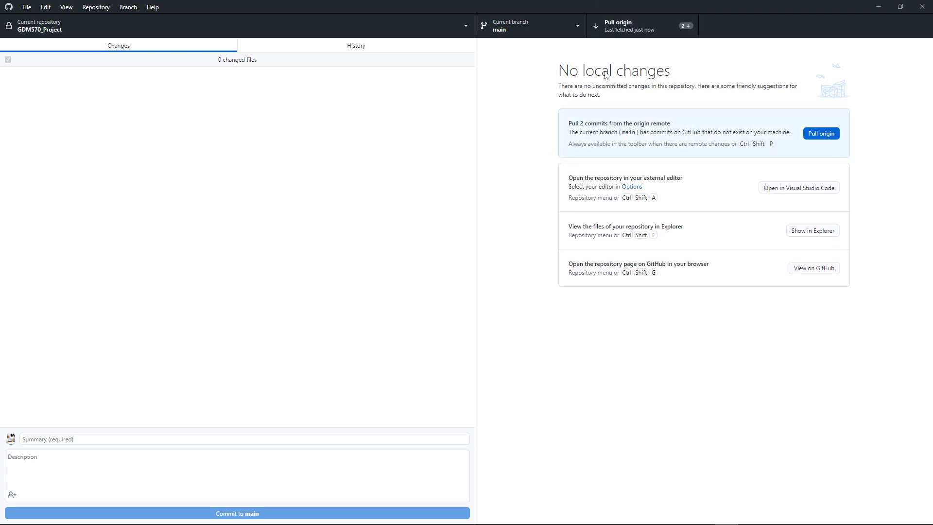
Pull the merged commits from origin into local main, keep main as the current branch and fetch origin again
click(622, 25)
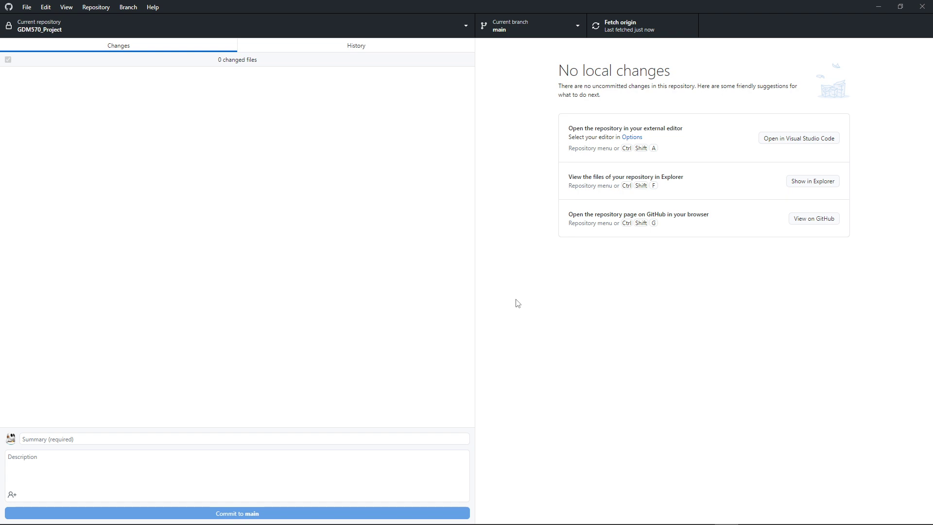
click(508, 27)
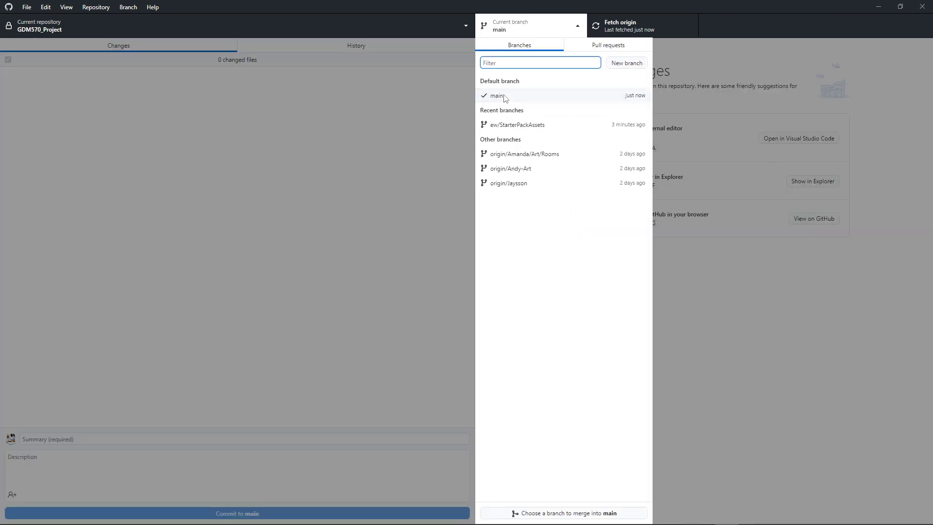
click(503, 96)
click(644, 22)
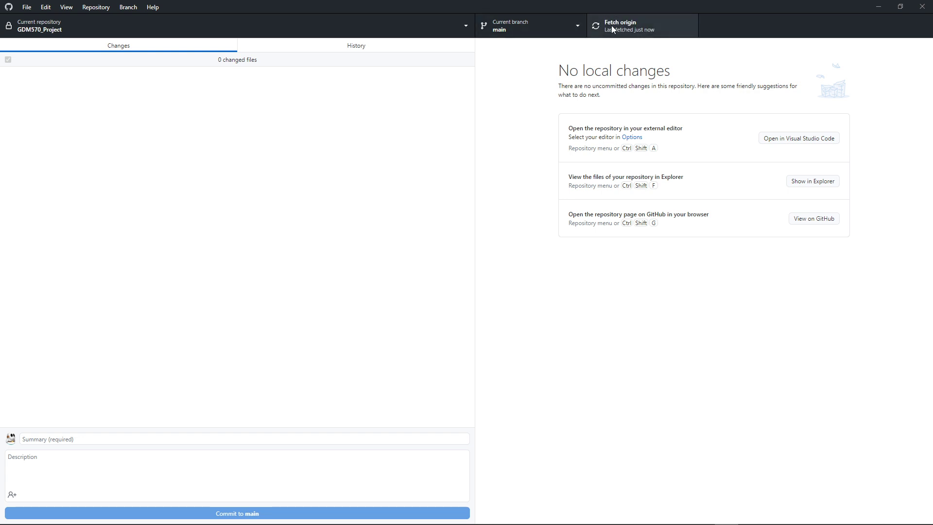
Check out the teammate's remote Art/Rooms branch, and switch from it to ew/StarterPackAssets
click(567, 28)
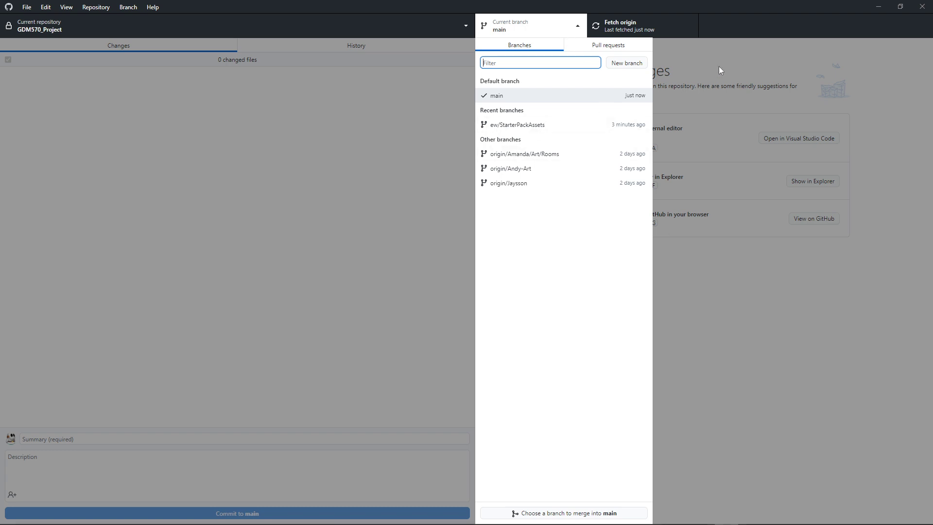
click(534, 154)
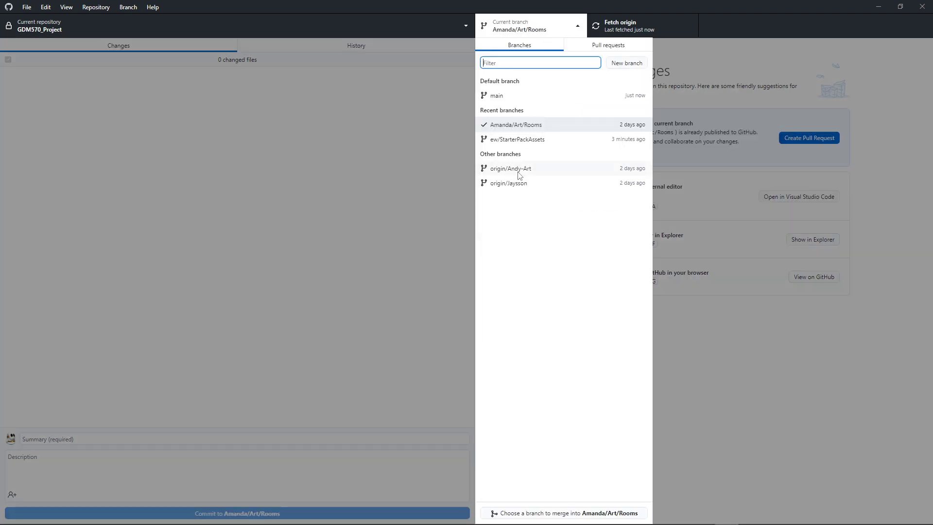
click(535, 22)
click(528, 141)
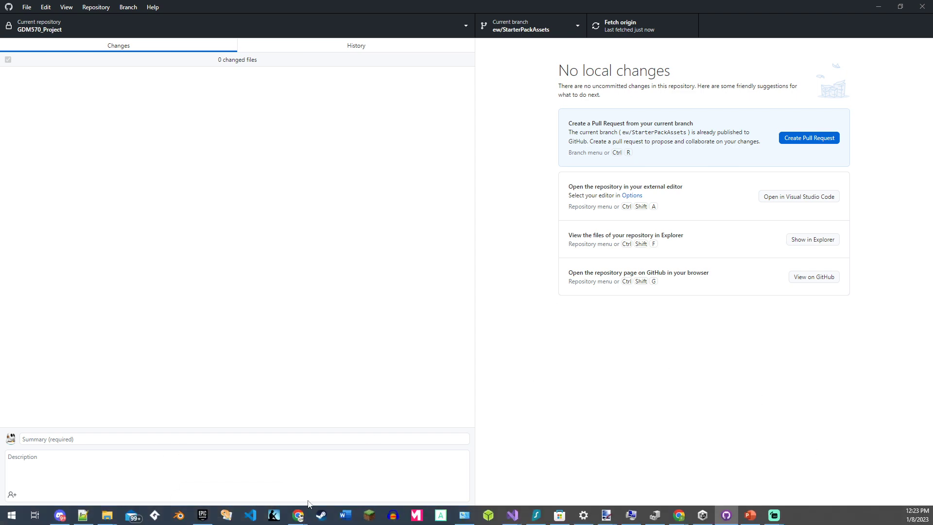
In the browser, go back to the pull request form and change the base to the teammate's Art branch, comparing ew/StarterPackAssets
mouse_move(298, 515)
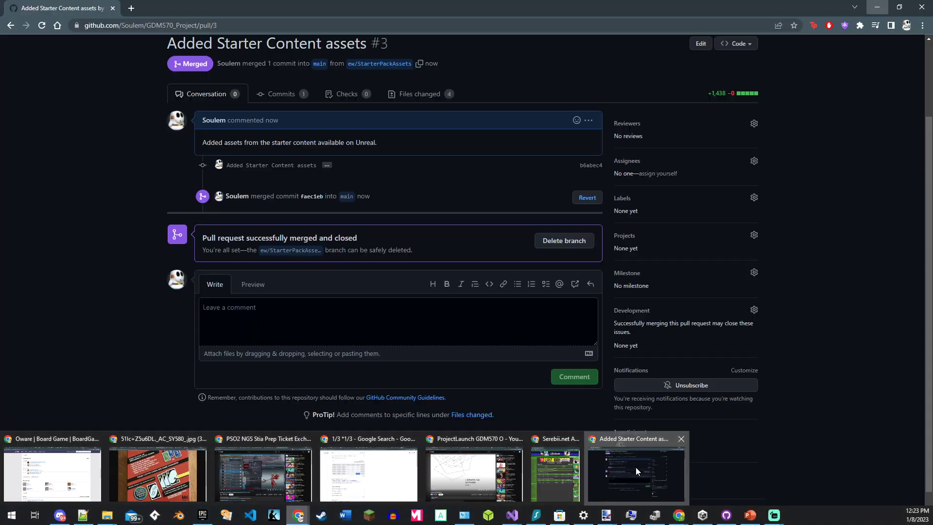
click(635, 467)
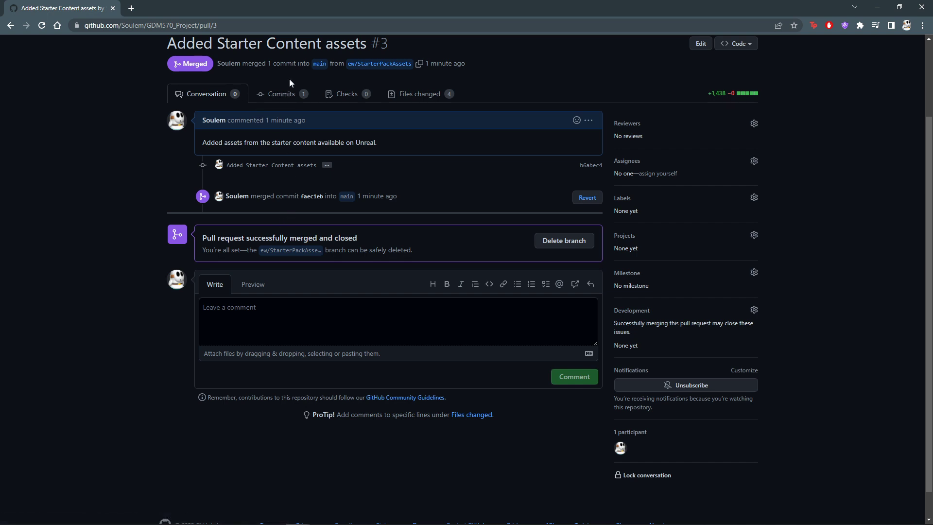
click(11, 26)
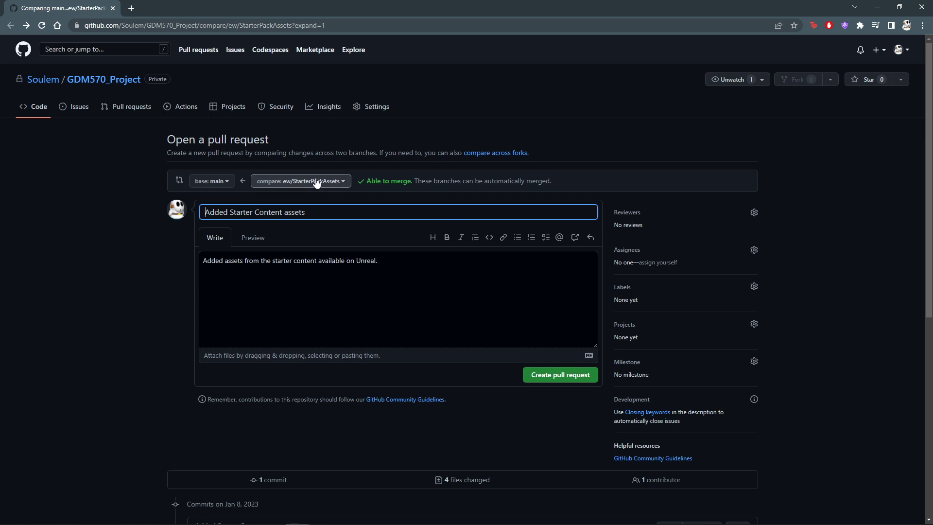
click(224, 183)
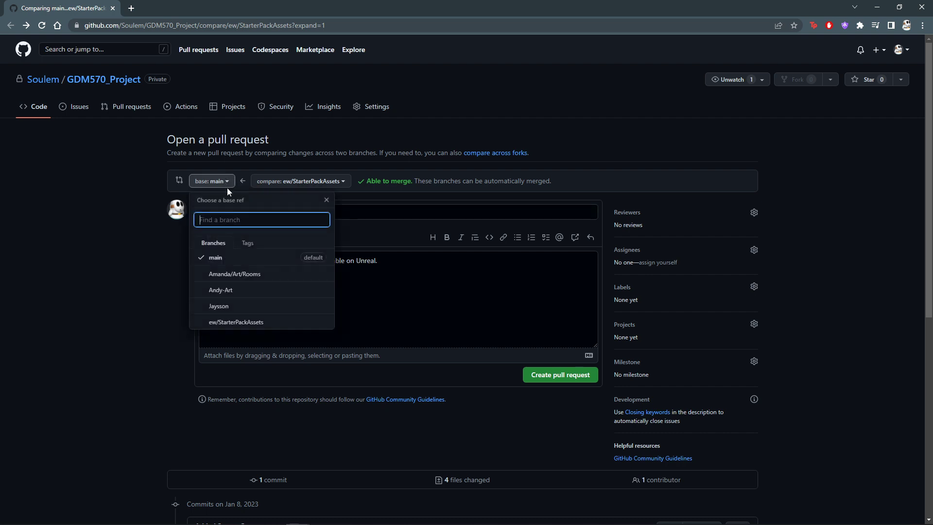
click(230, 294)
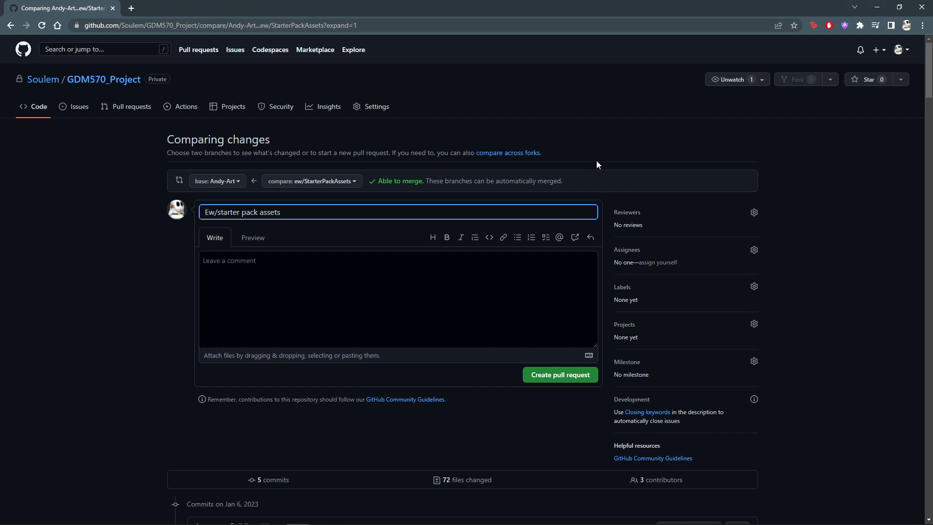
Return to GitHub Desktop and switch the current branch from ew/StarterPackAssets to main
click(877, 7)
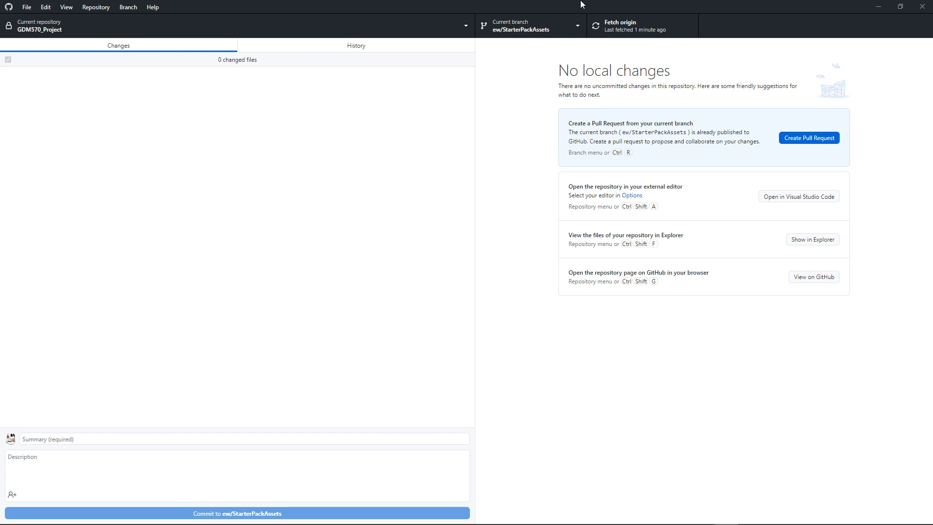
click(505, 31)
click(521, 128)
click(539, 28)
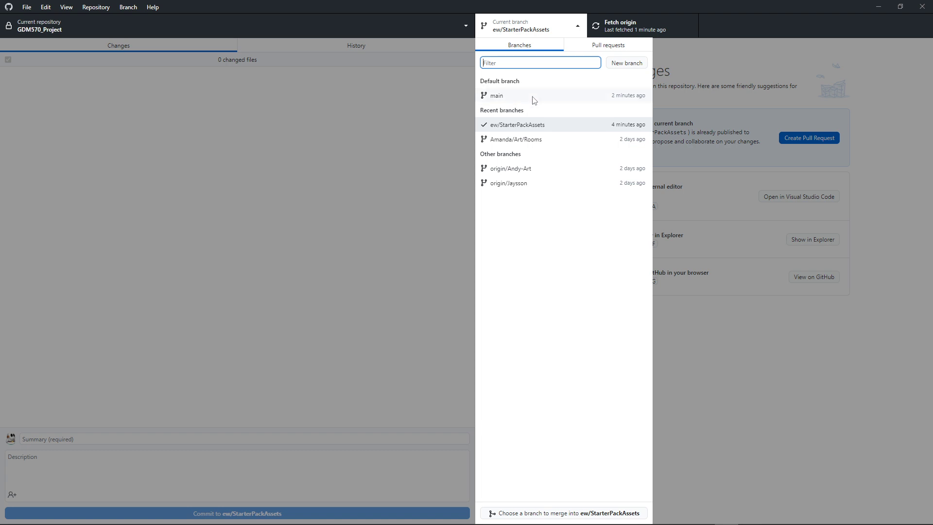
click(536, 97)
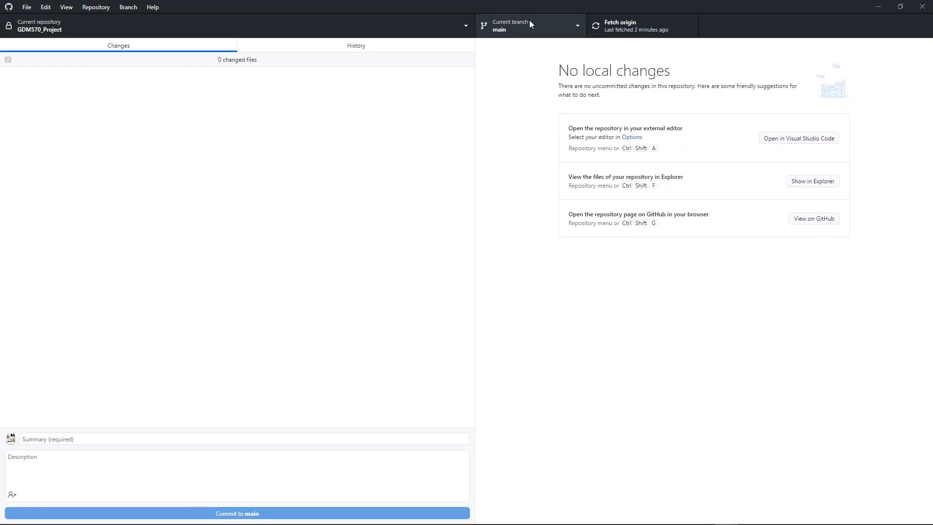